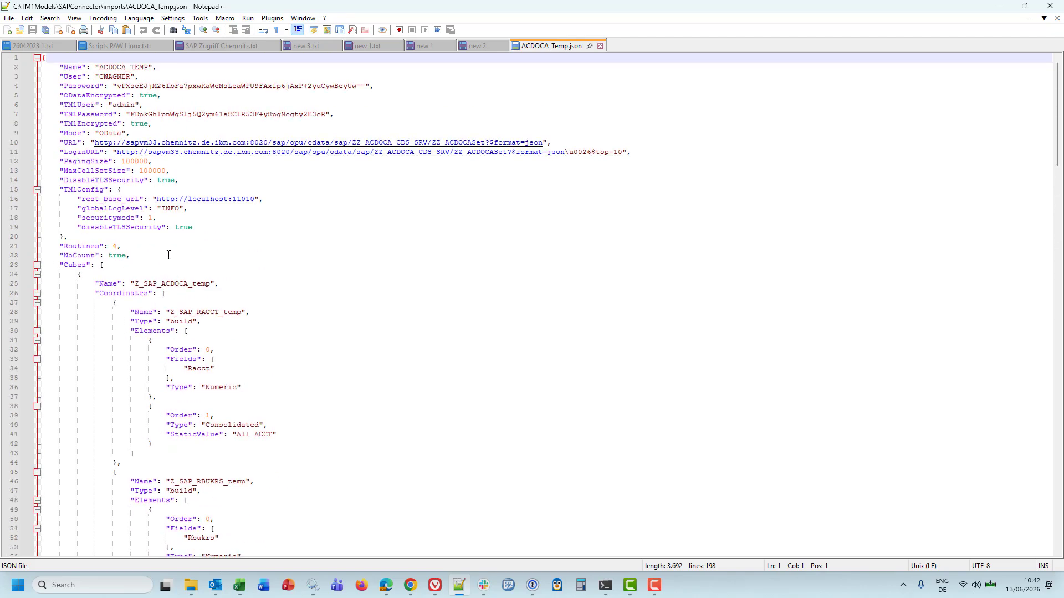
Switch from the JSON mapping file to the SAP Connector in Chrome and open the ACDOCA_TEMP import configuration for editing.
scroll(193, 277, "down", 5)
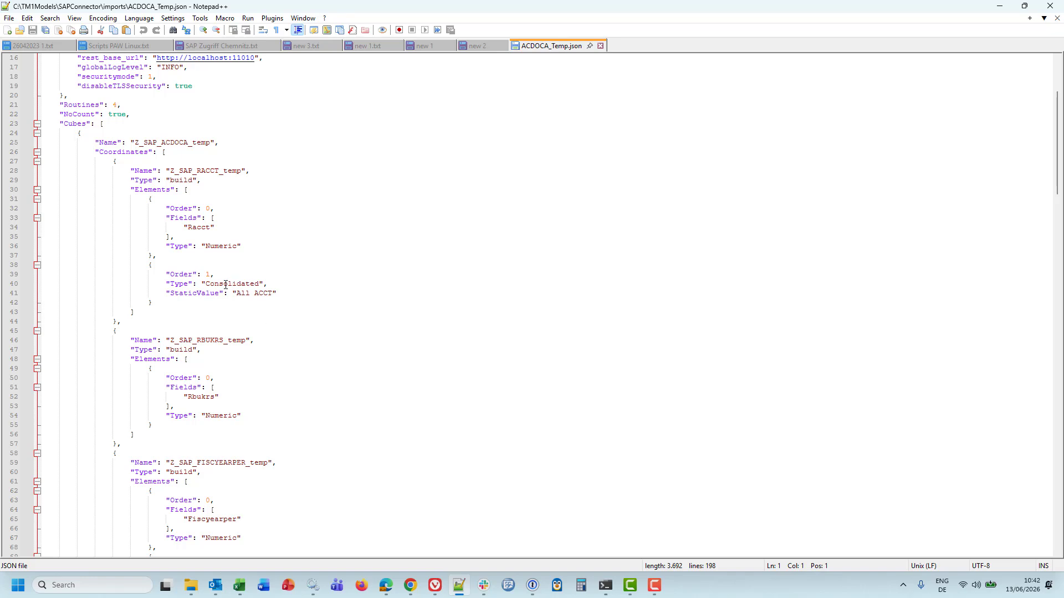
left_click(410, 585)
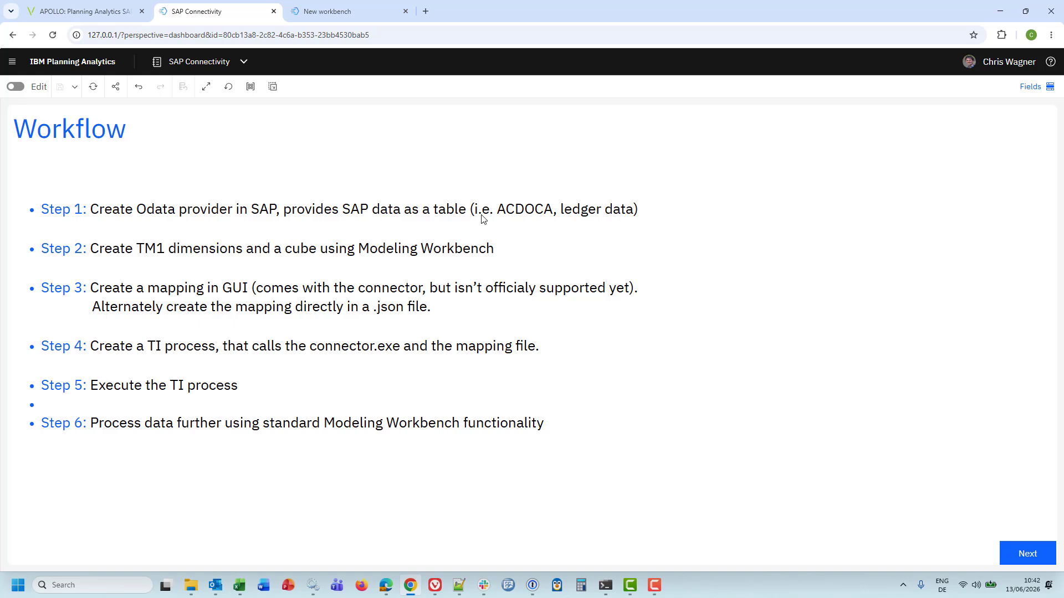
left_click(86, 15)
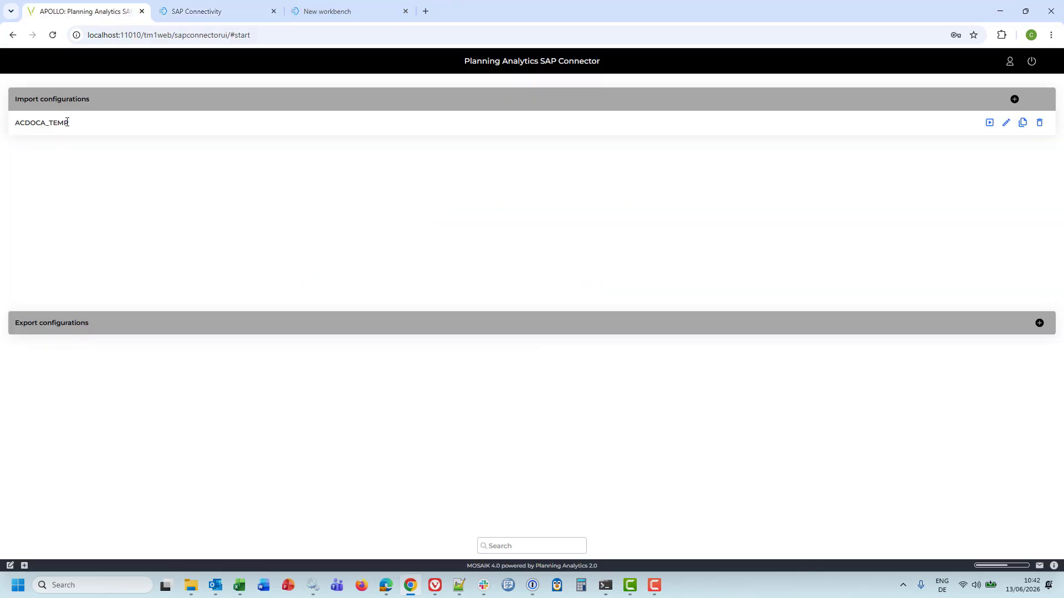
left_click(1006, 123)
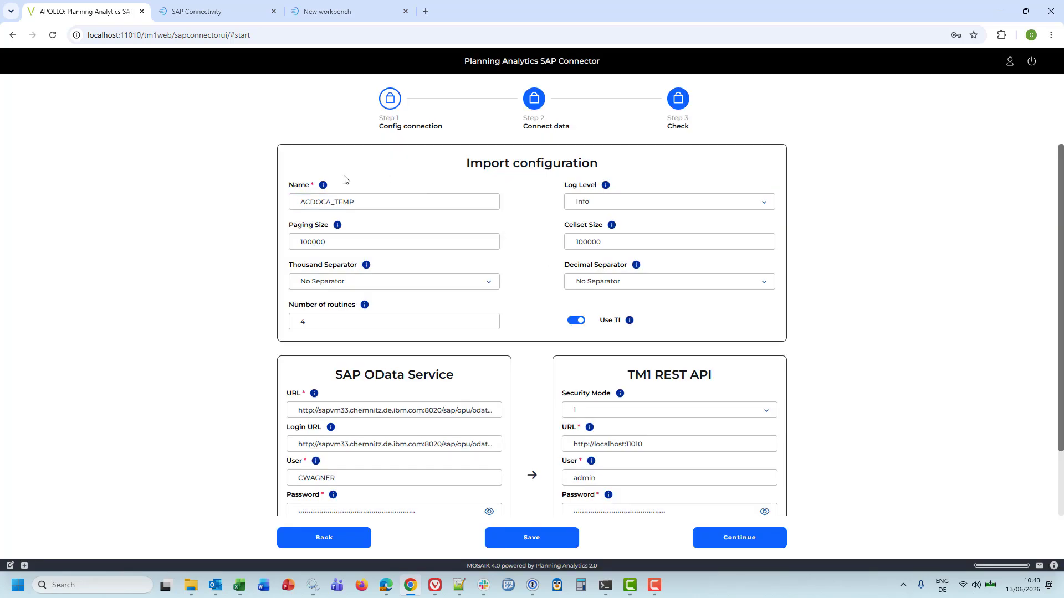
Run the connection checks for the SAP OData service and the TM1 REST API, and continue to the Connect data step.
left_click(356, 195)
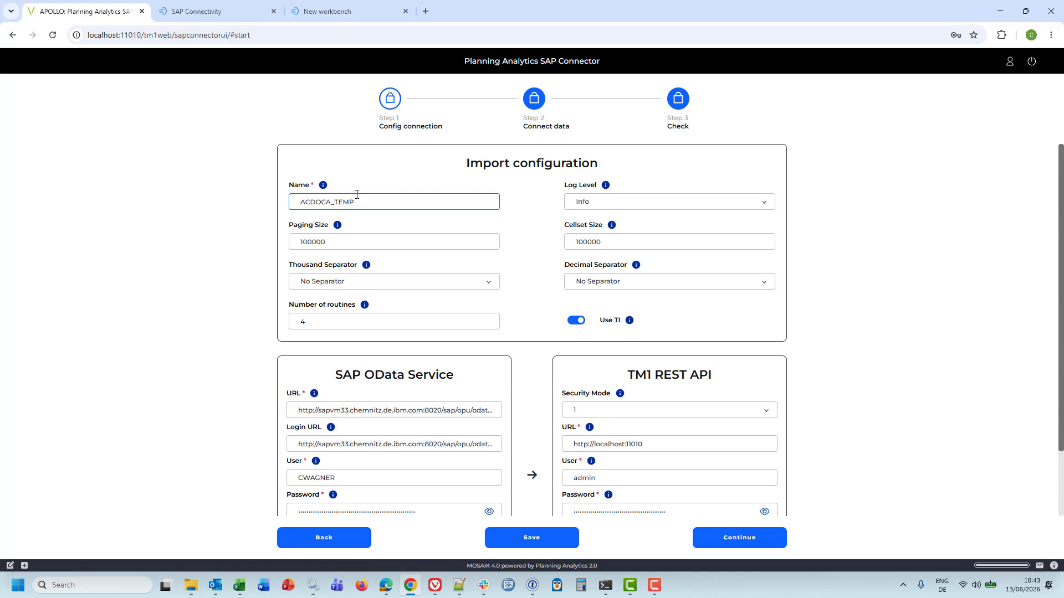
left_click(348, 410)
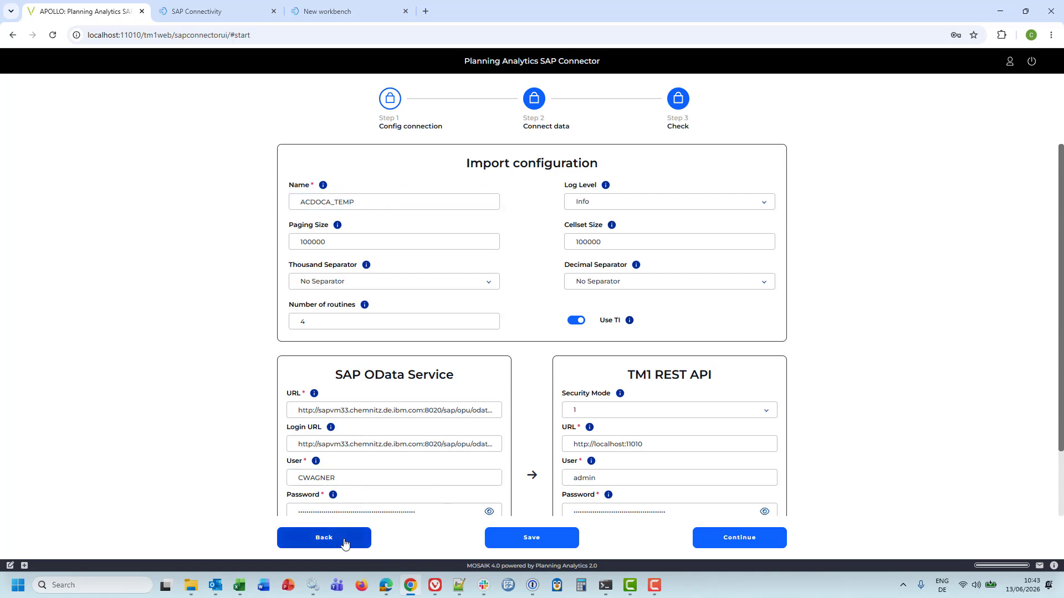
scroll(164, 349, "down", 2)
left_click(469, 504)
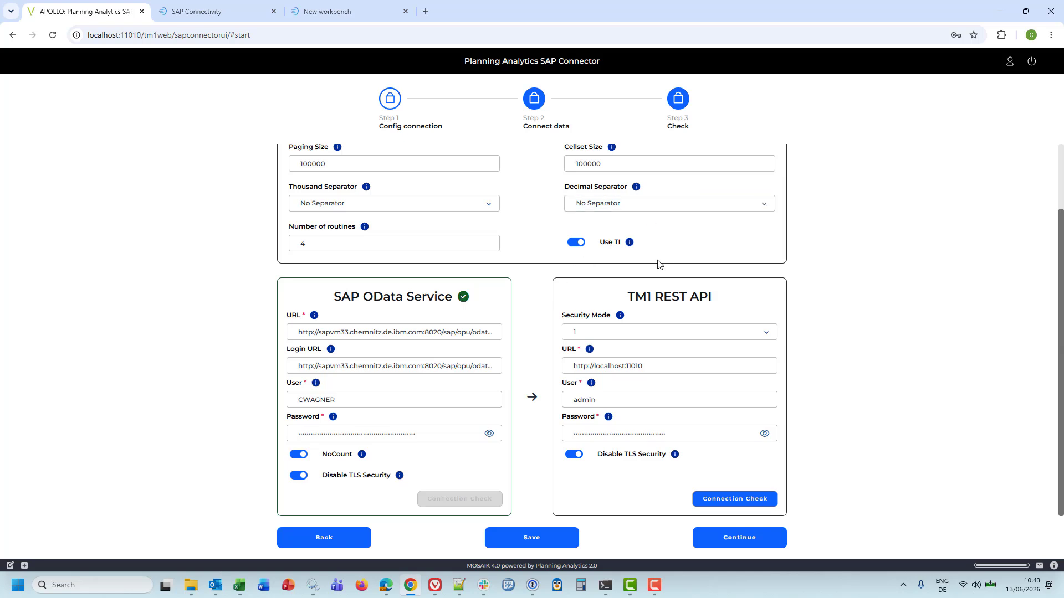
left_click(734, 501)
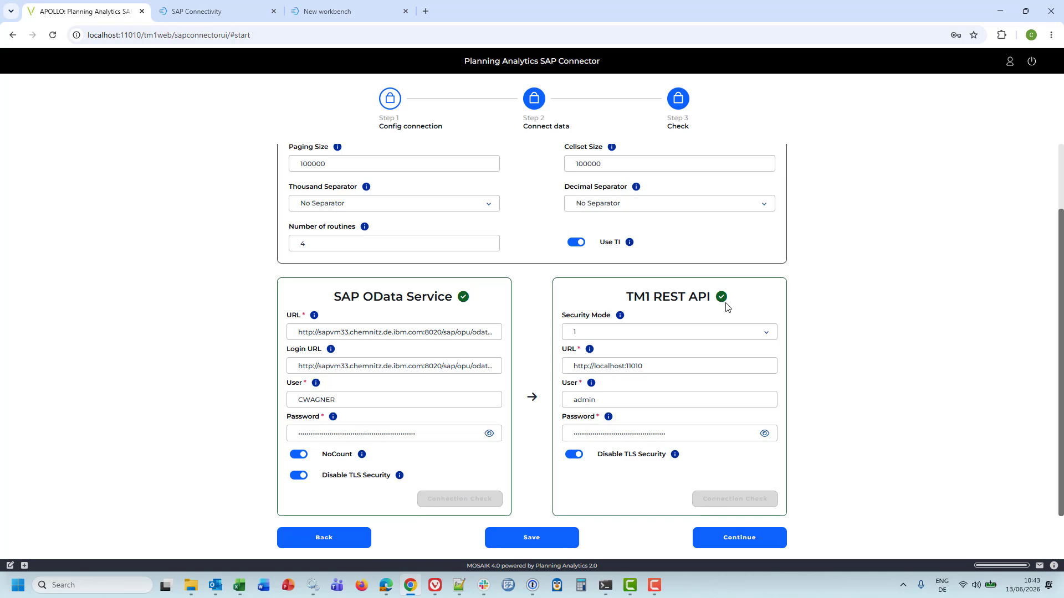
left_click(747, 544)
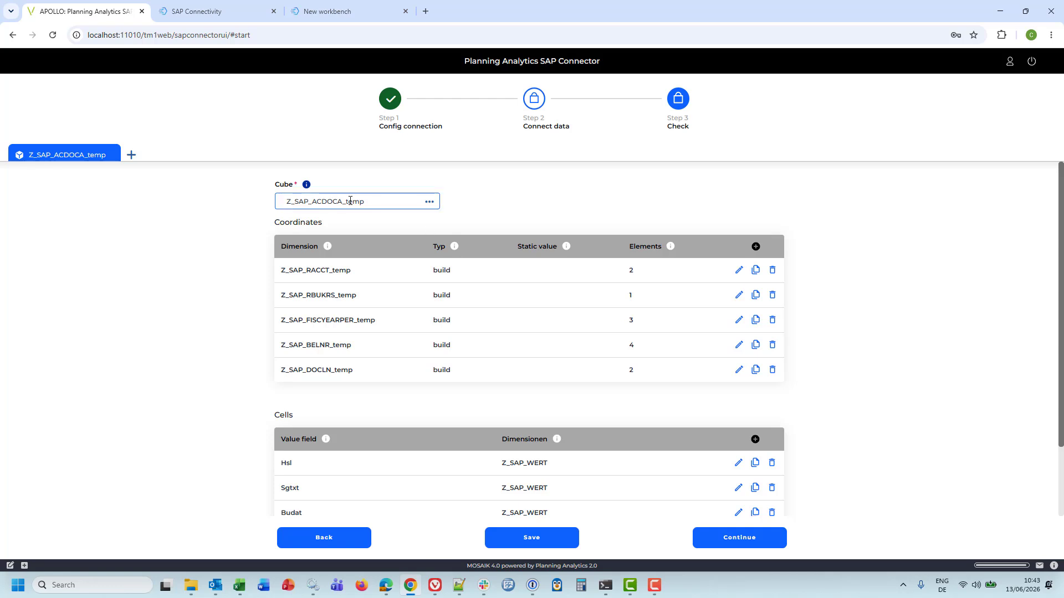
Inspect the level 0 element of the Z_SAP_FISCYEARPER_temp dimension and the SAP fields selectable for it, leaving the mapping unedited.
left_click_drag(348, 201, 337, 201)
left_click(738, 320)
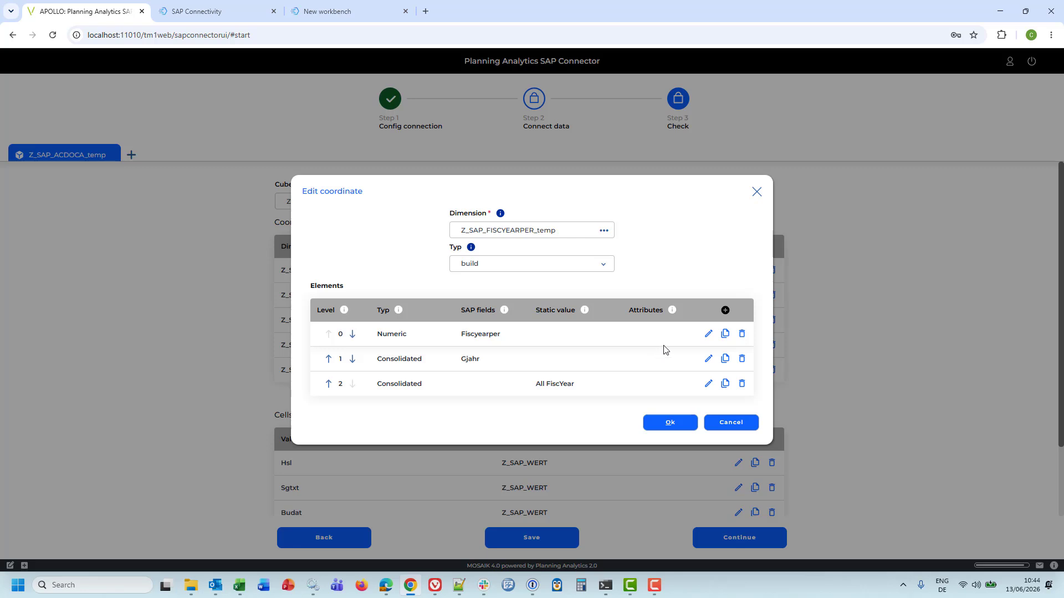
left_click(708, 333)
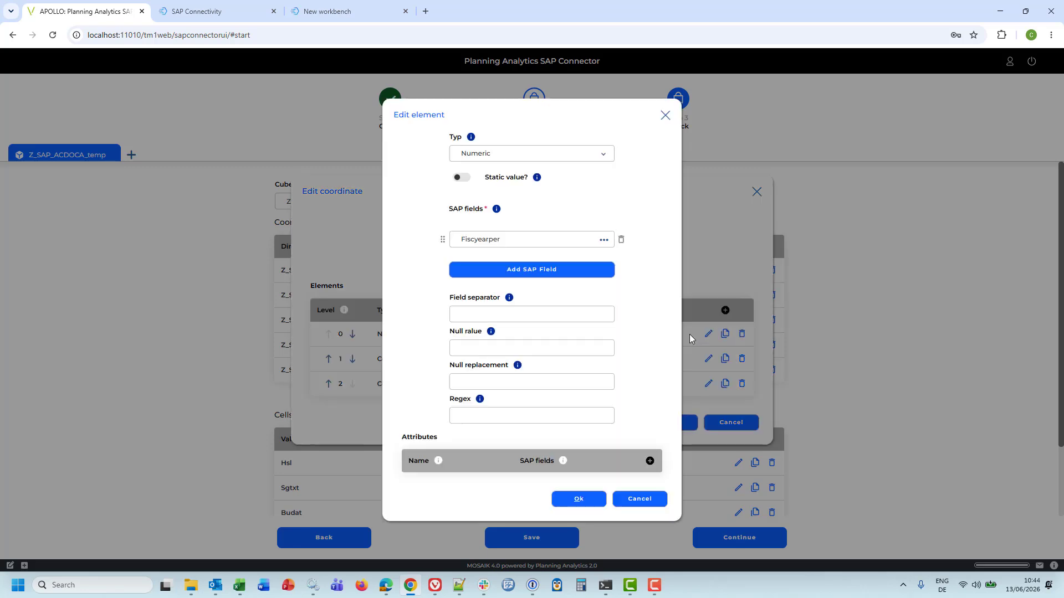
left_click(604, 239)
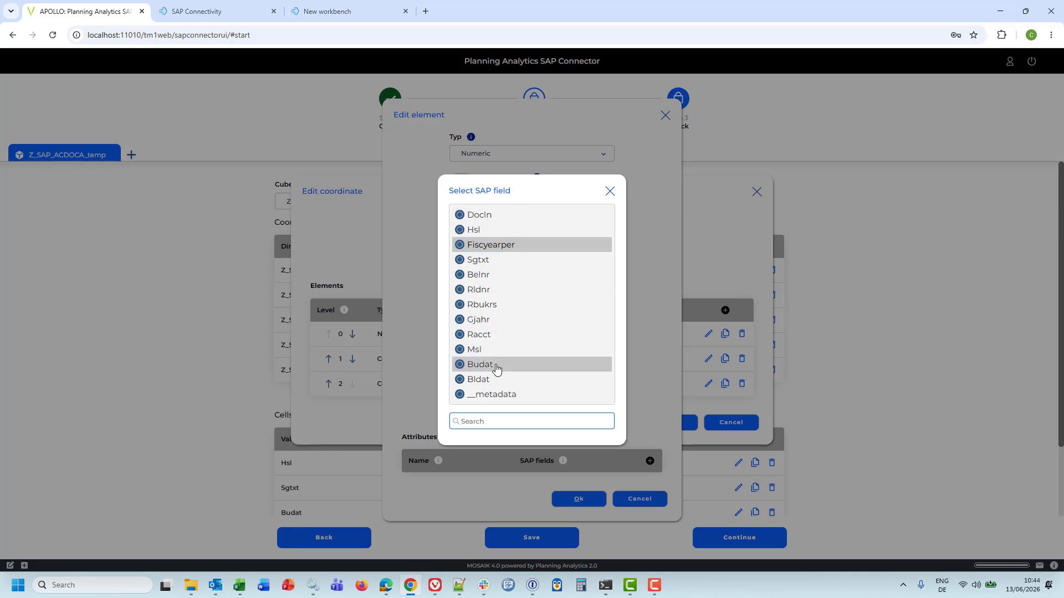
left_click(610, 193)
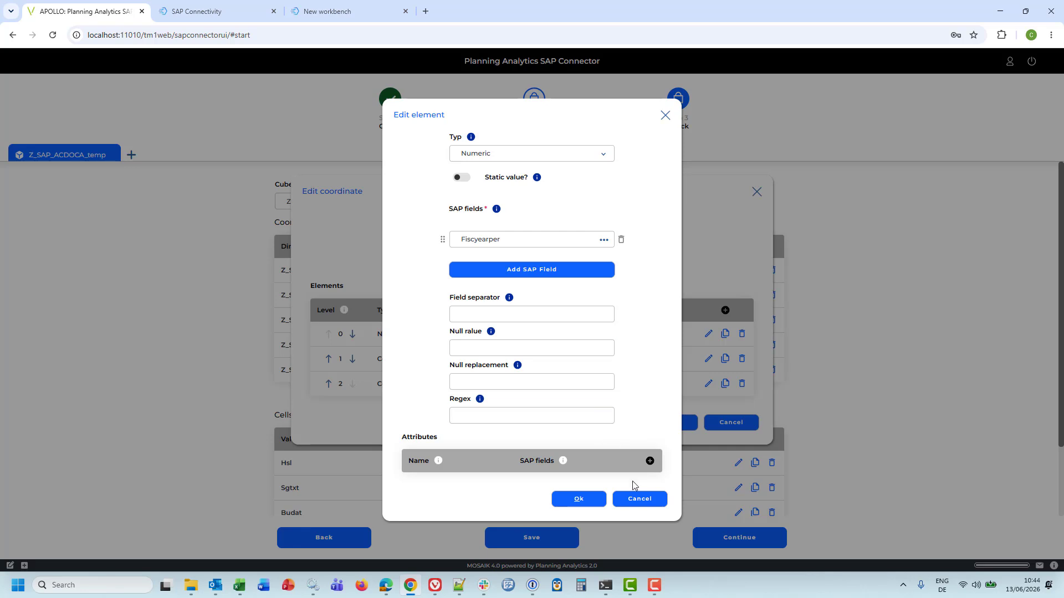
left_click(637, 501)
left_click(730, 424)
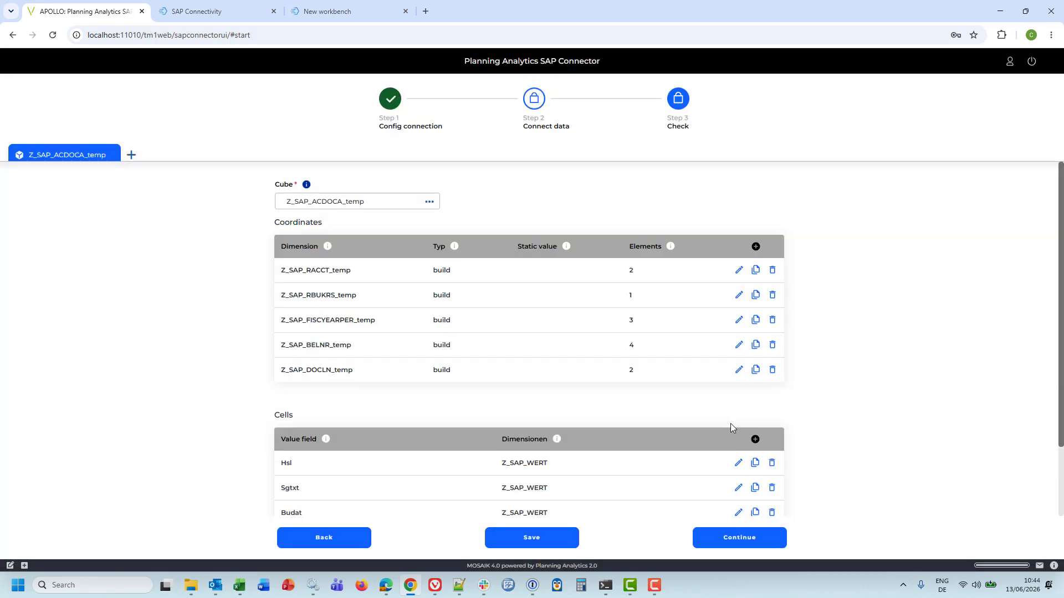
Inspect the numeric element mapping of the Z_SAP_RACCT_temp dimension and close it without edits.
left_click(739, 272)
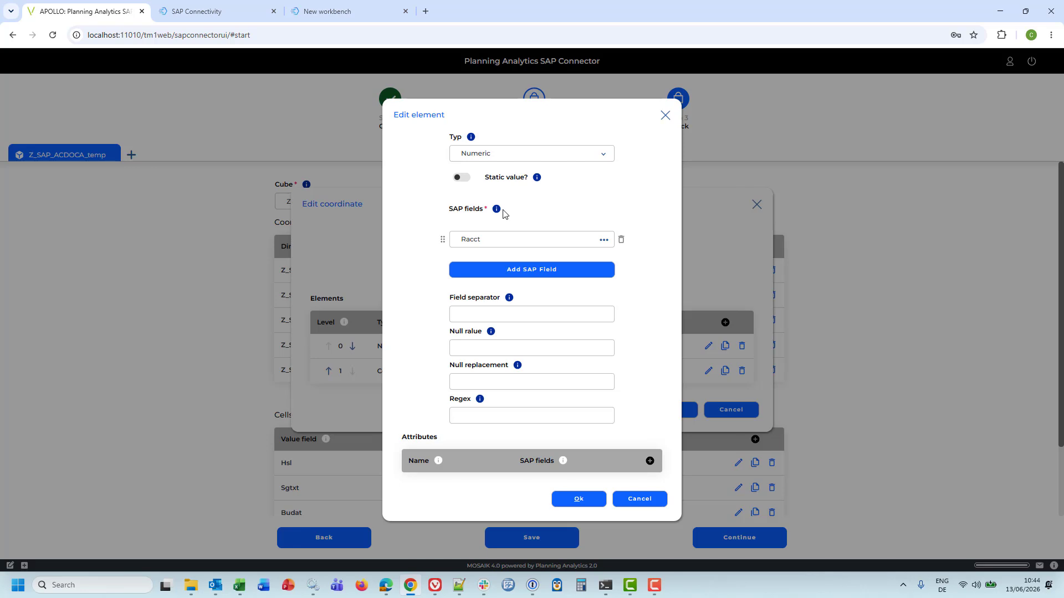
left_click(638, 499)
left_click(728, 413)
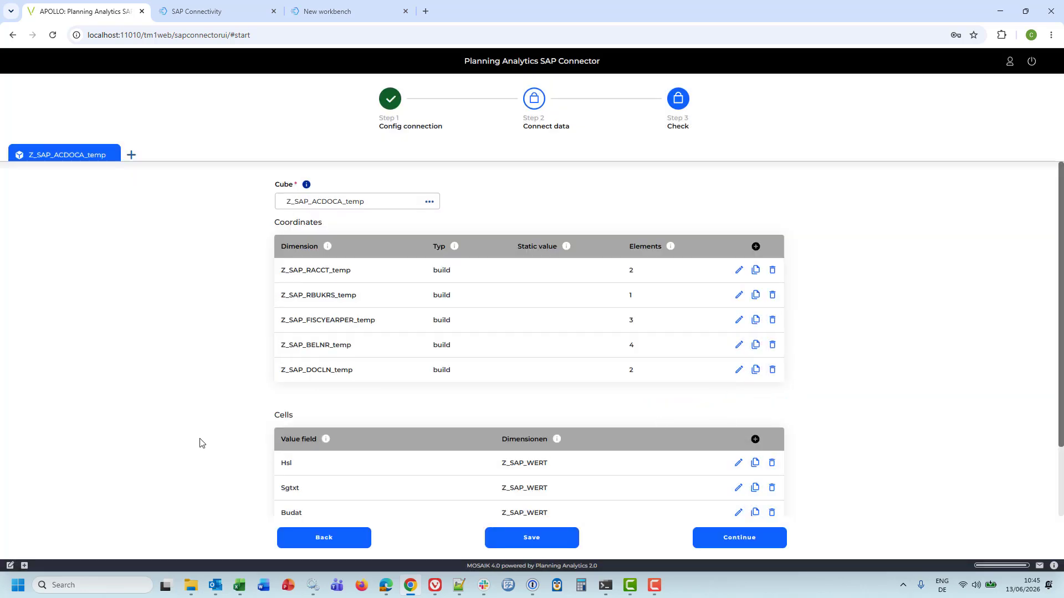
Inspect the Hsl cell mapping and the static elements available for its Z_SAP_WERT coordinate, then close it without edits.
scroll(268, 415, "down", 2)
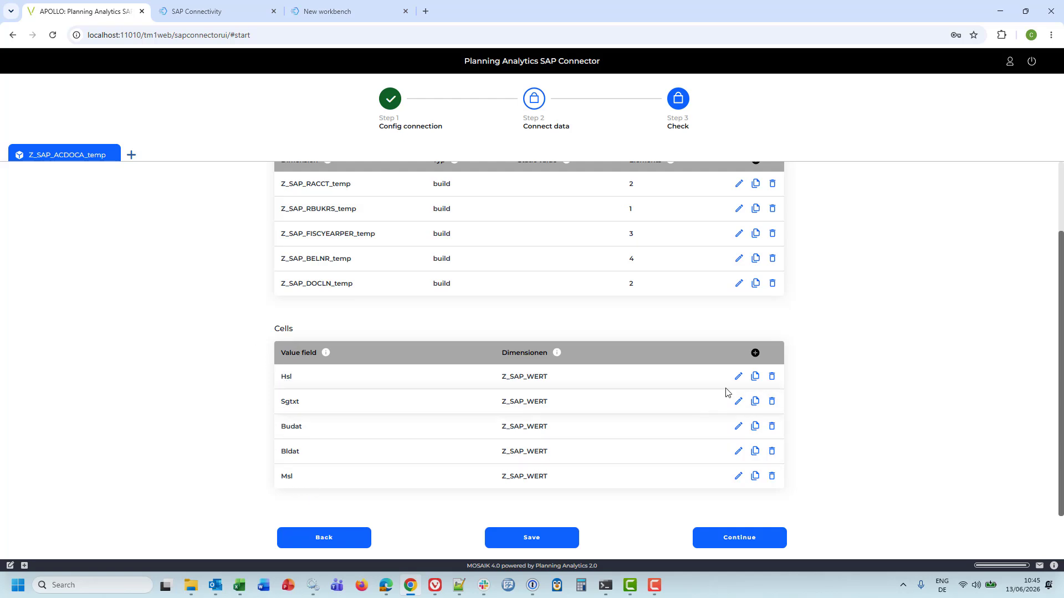
left_click(738, 377)
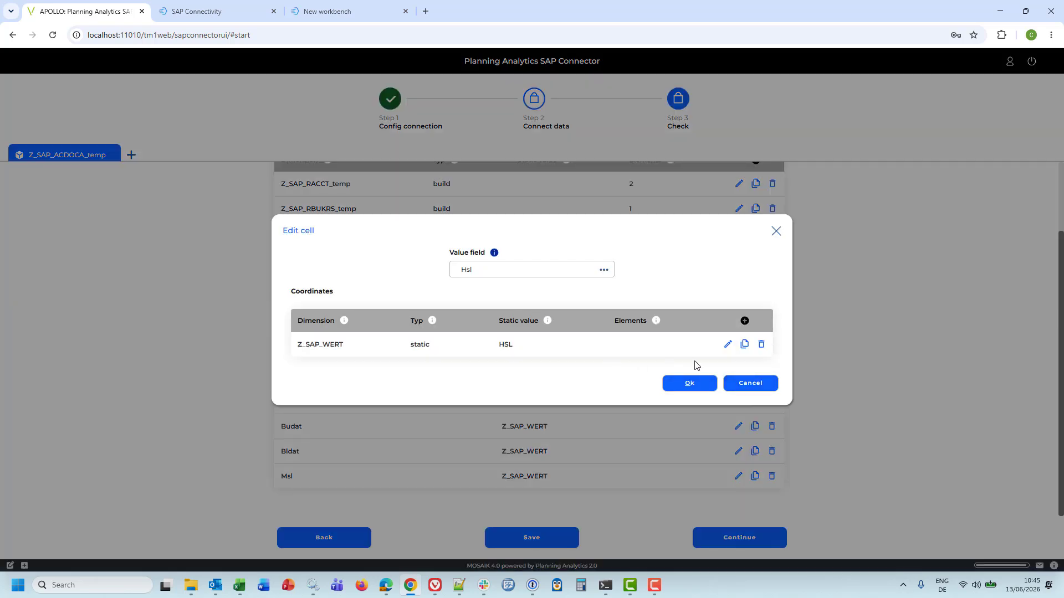
left_click(727, 344)
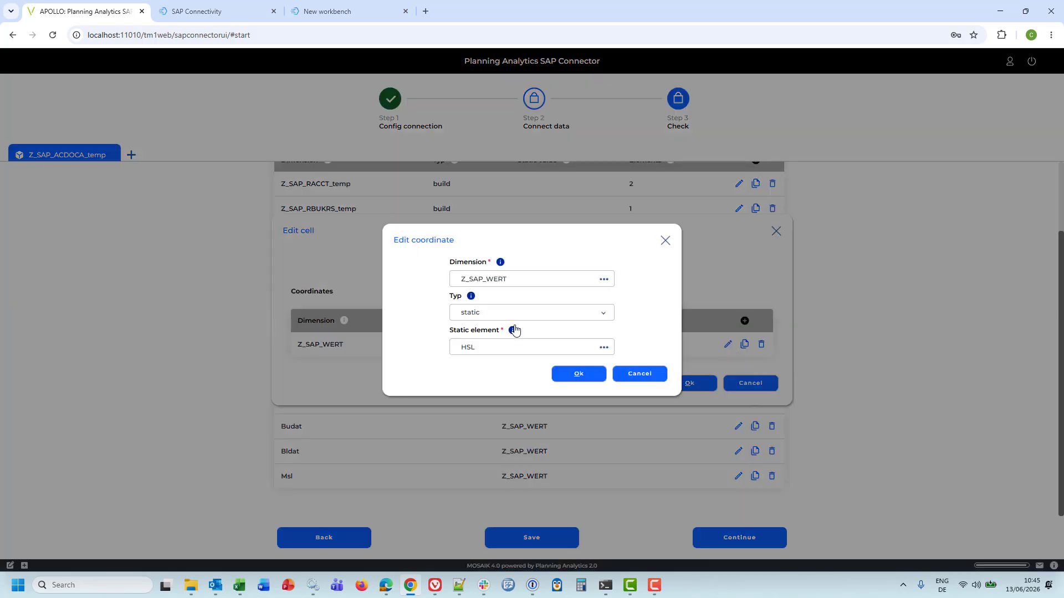
left_click(606, 348)
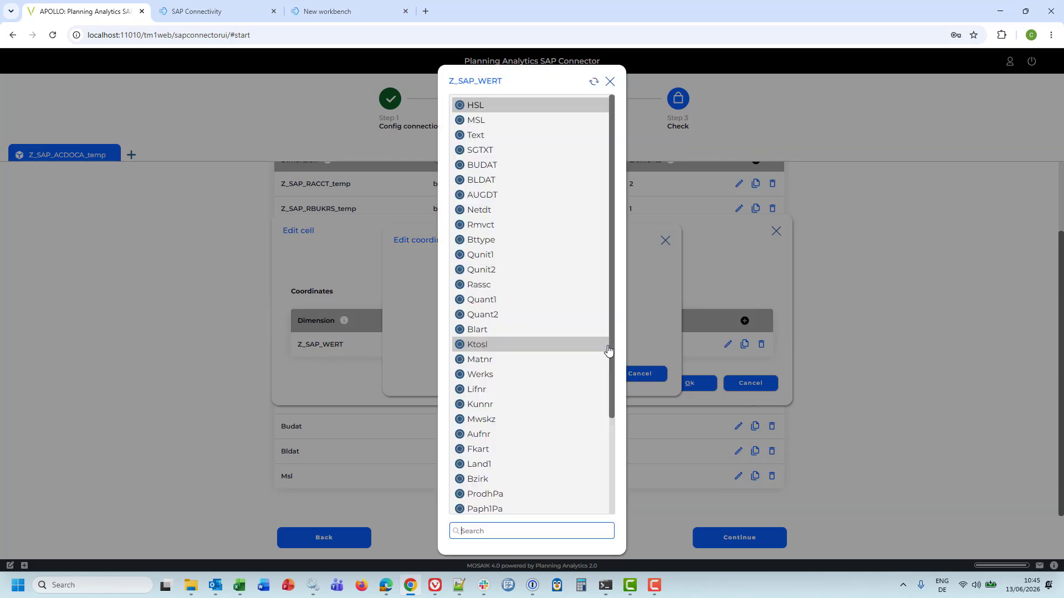
left_click(609, 82)
left_click(637, 373)
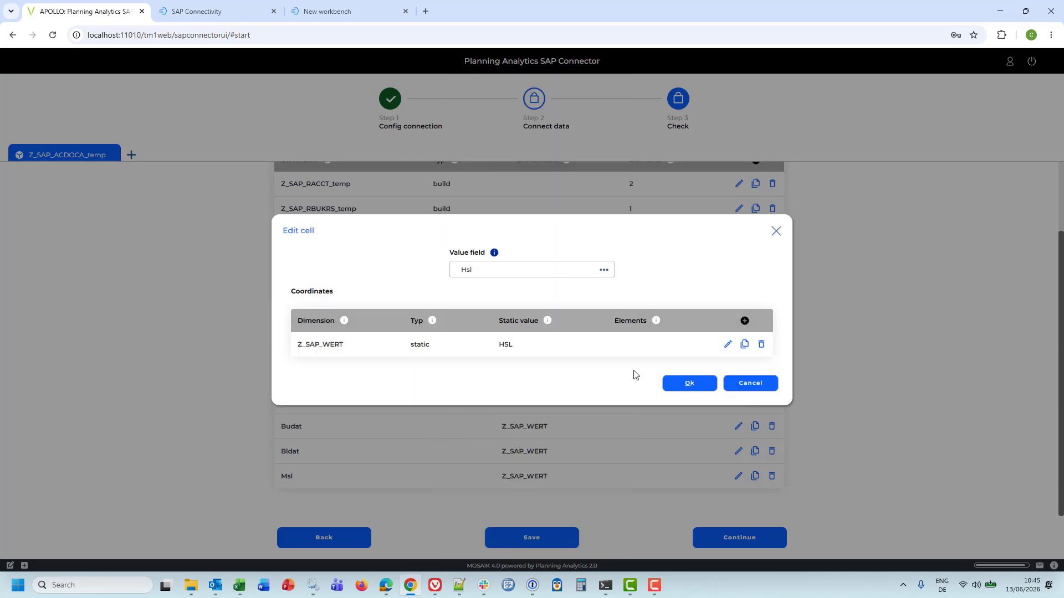
left_click(730, 382)
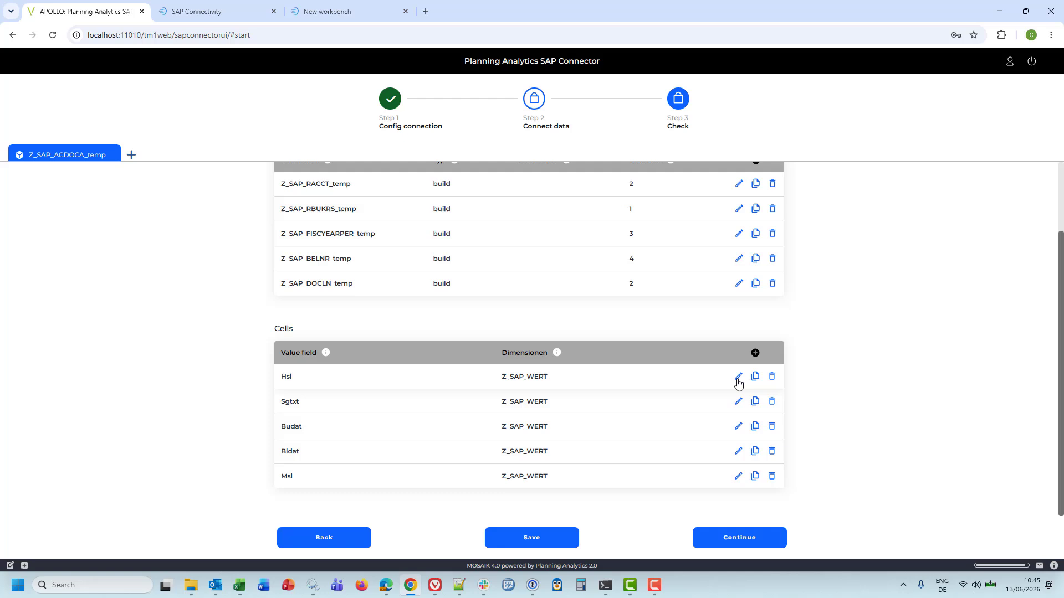
Continue to the configuration's Check step and briefly view the ACDOCA_Temp.json mapping file in Notepad++ before returning to Chrome.
left_click(744, 542)
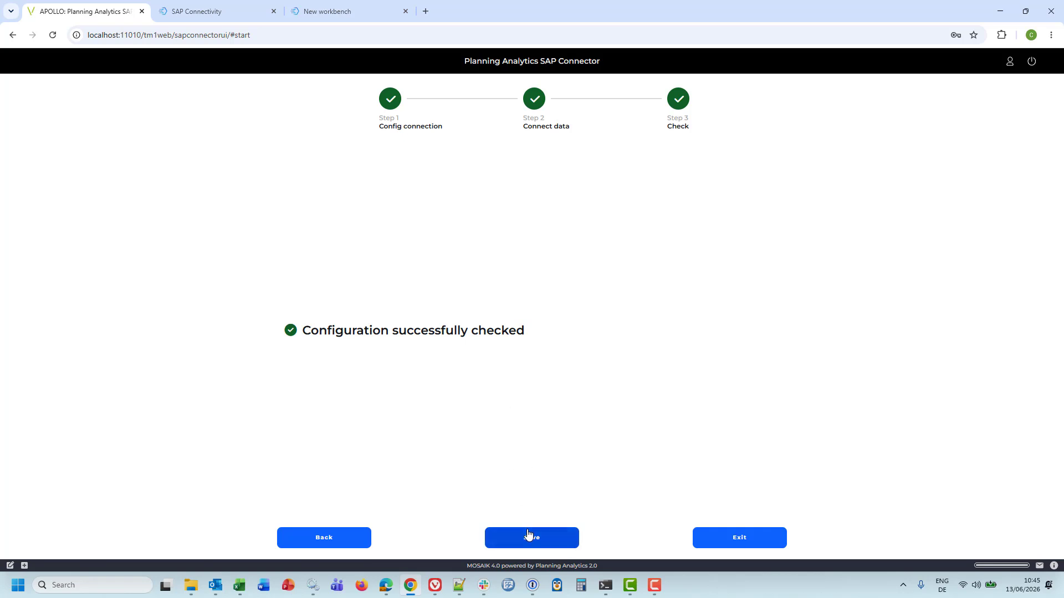
left_click(460, 588)
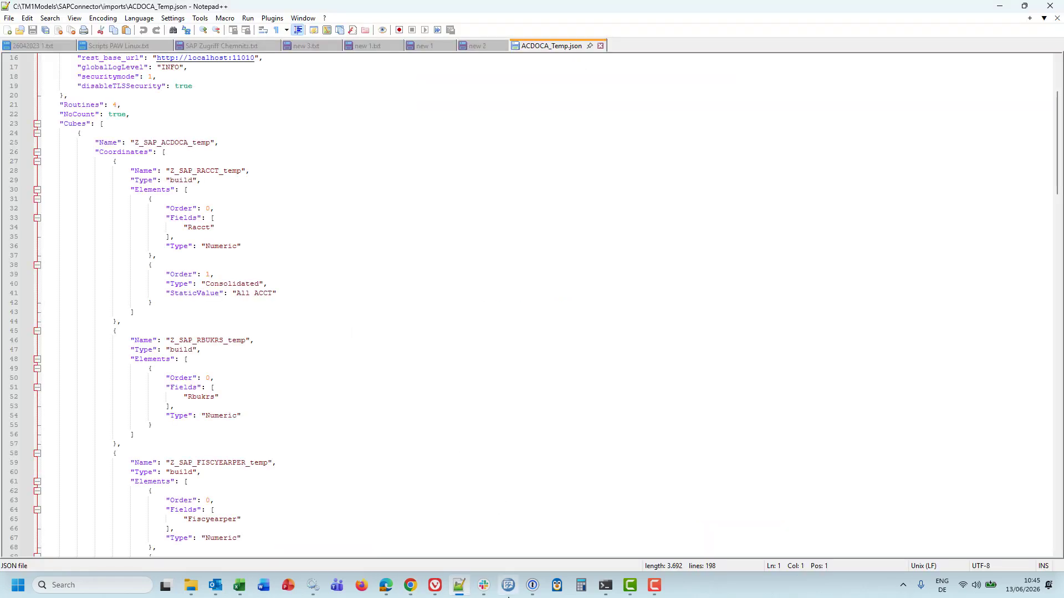
left_click(411, 586)
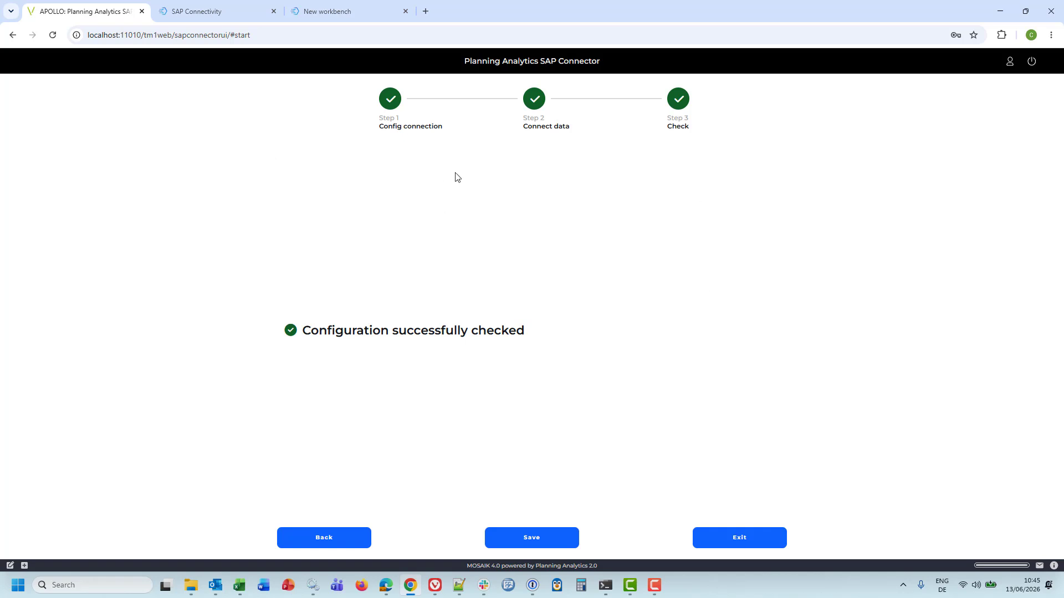
Go to the IBM Planning Analytics browser tab and switch from the SAP Connectivity book to the SAP Import book.
left_click(216, 11)
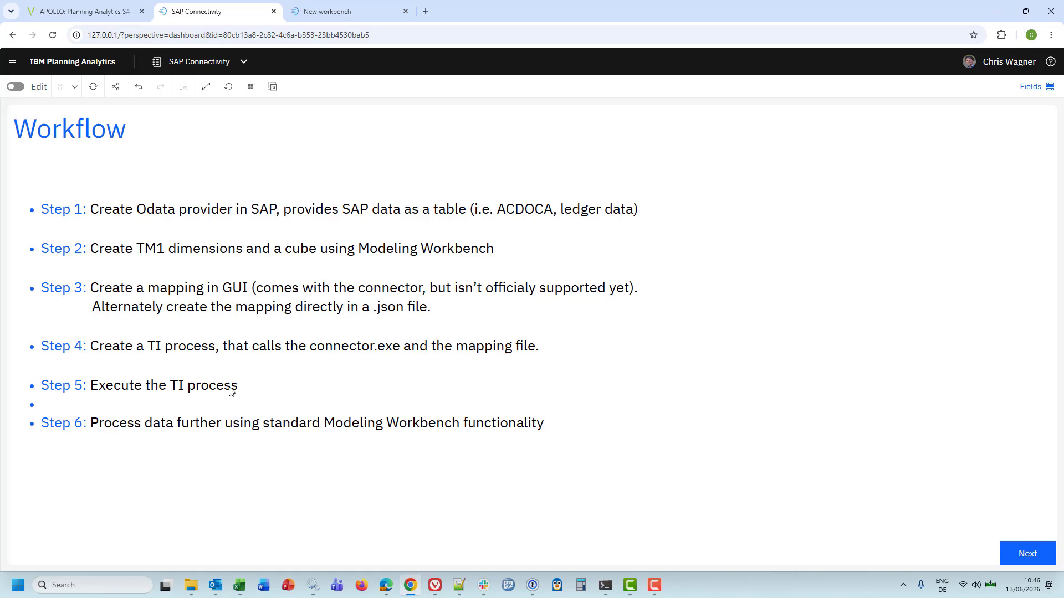
left_click(194, 62)
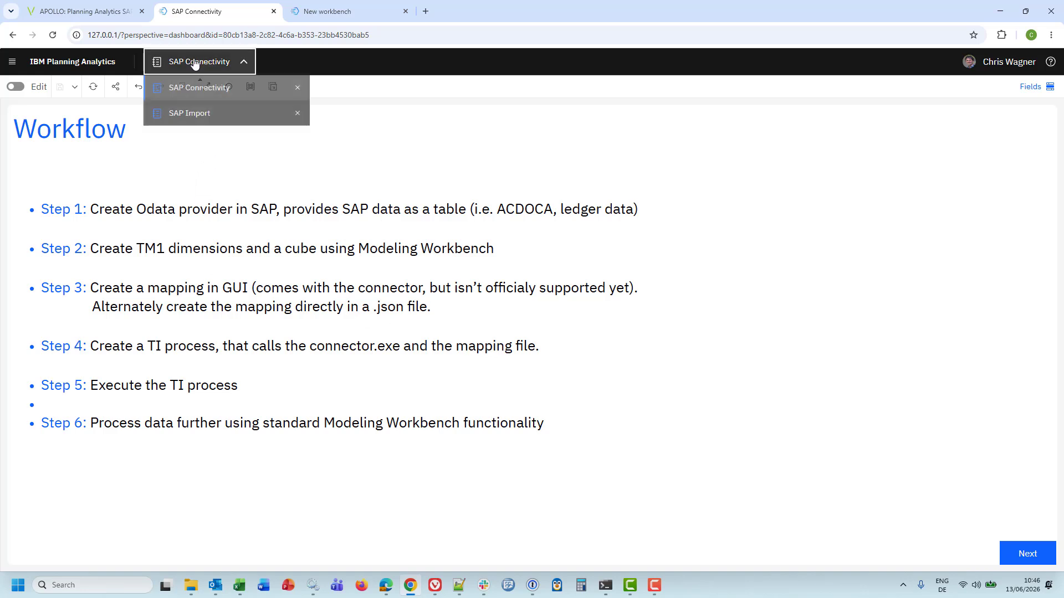
left_click(195, 114)
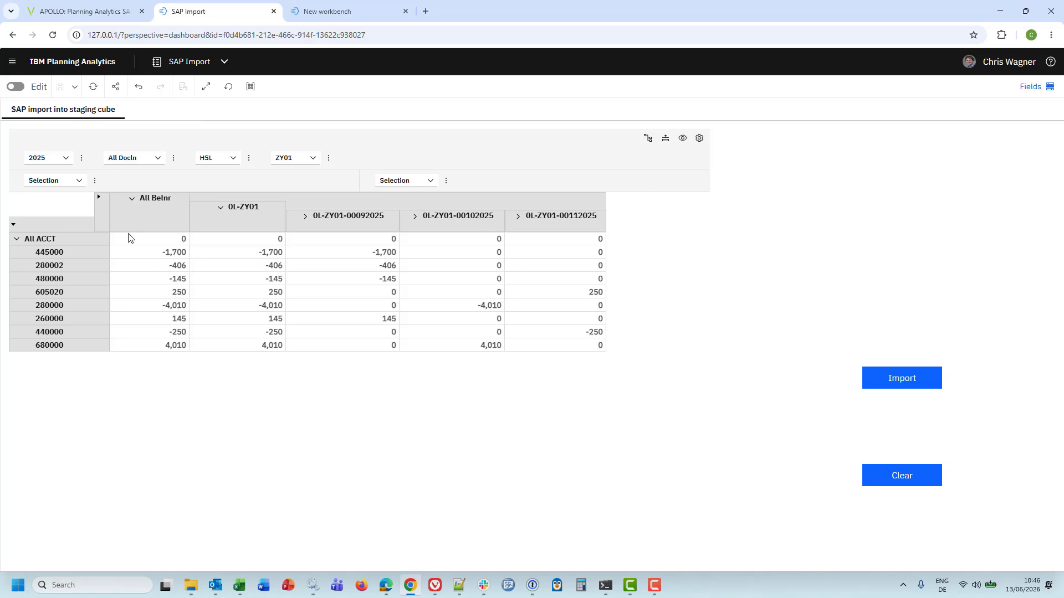
Clear the staging cube and run the SAP import into it for the year 2025.
left_click(913, 480)
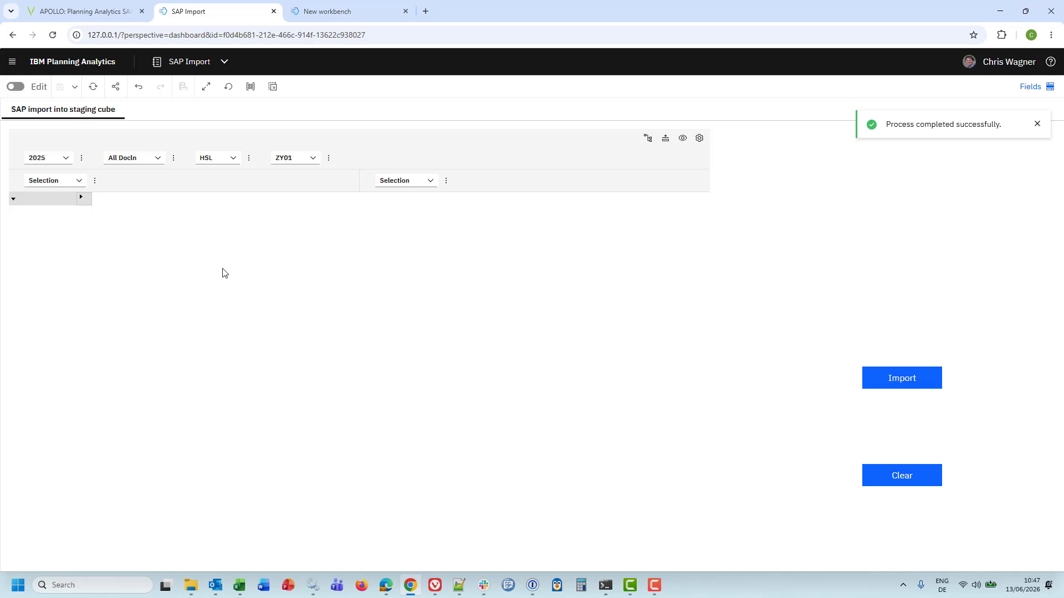
left_click(899, 381)
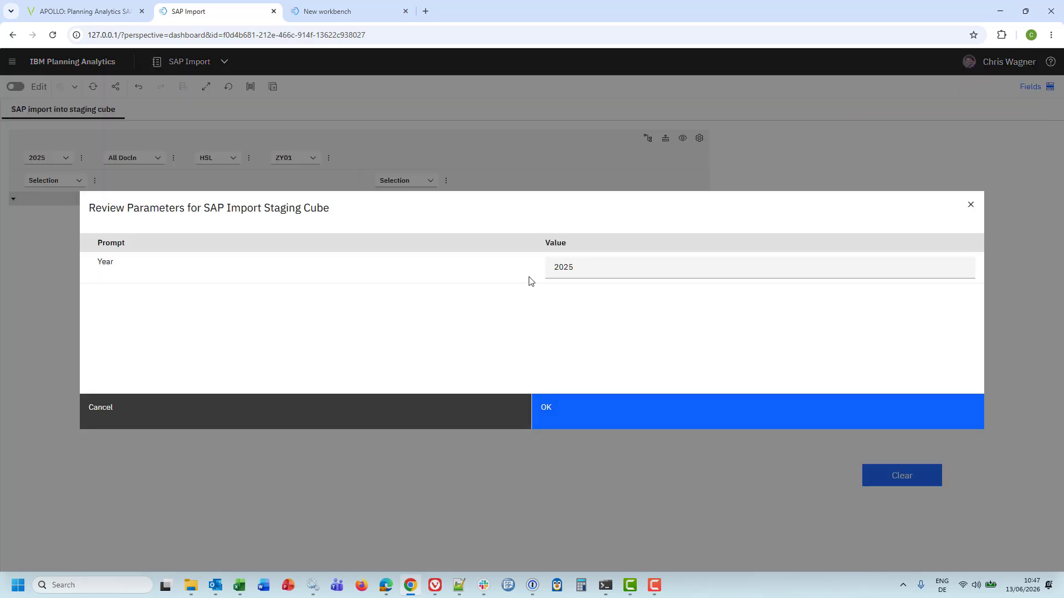
left_click(719, 424)
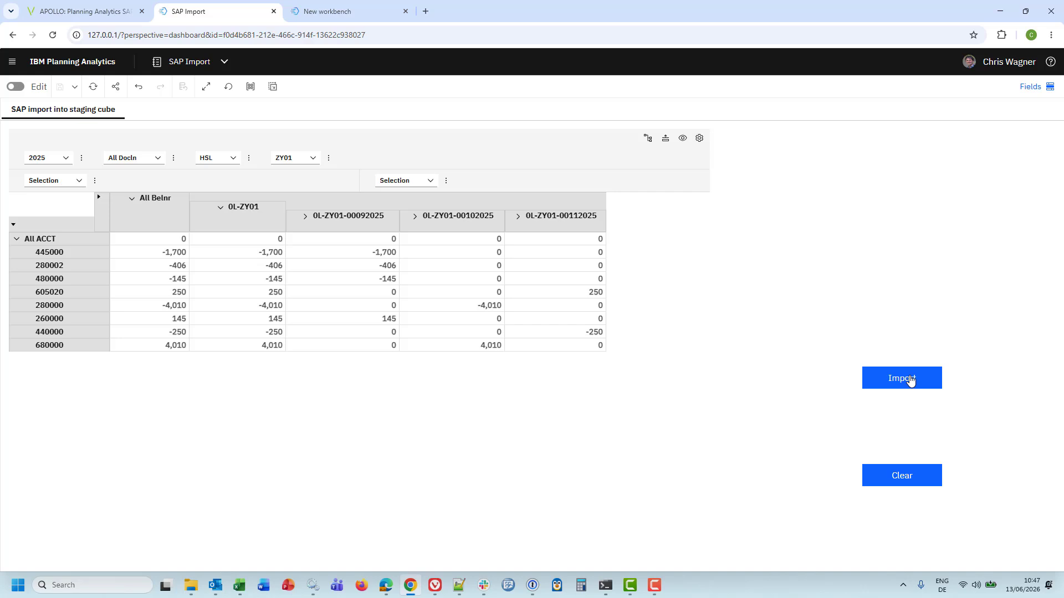
Put the SAP Import book into edit mode and inspect the Import button's Run Process properties.
left_click(15, 87)
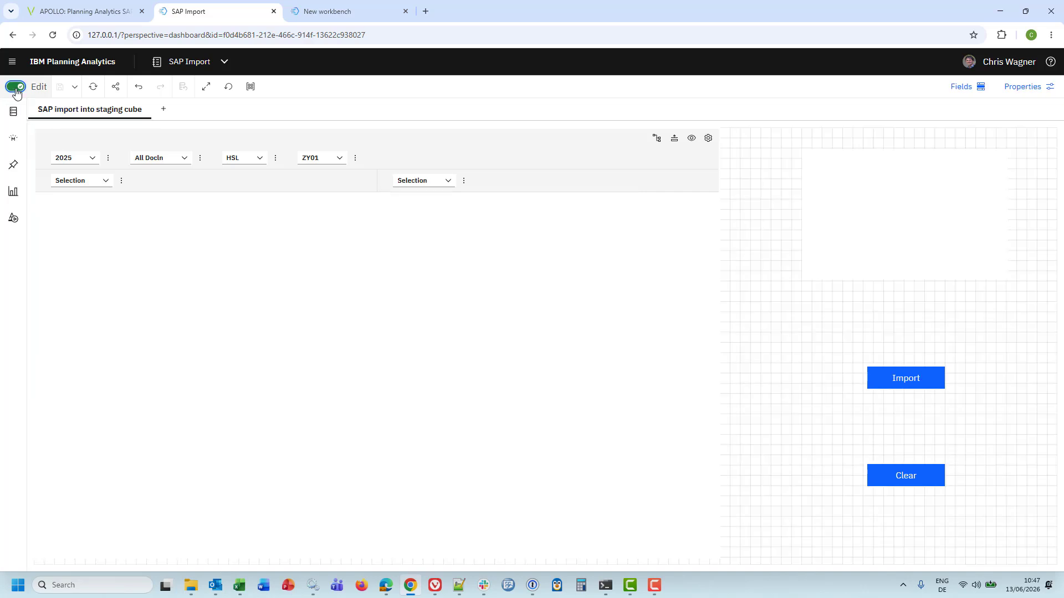
left_click(934, 380)
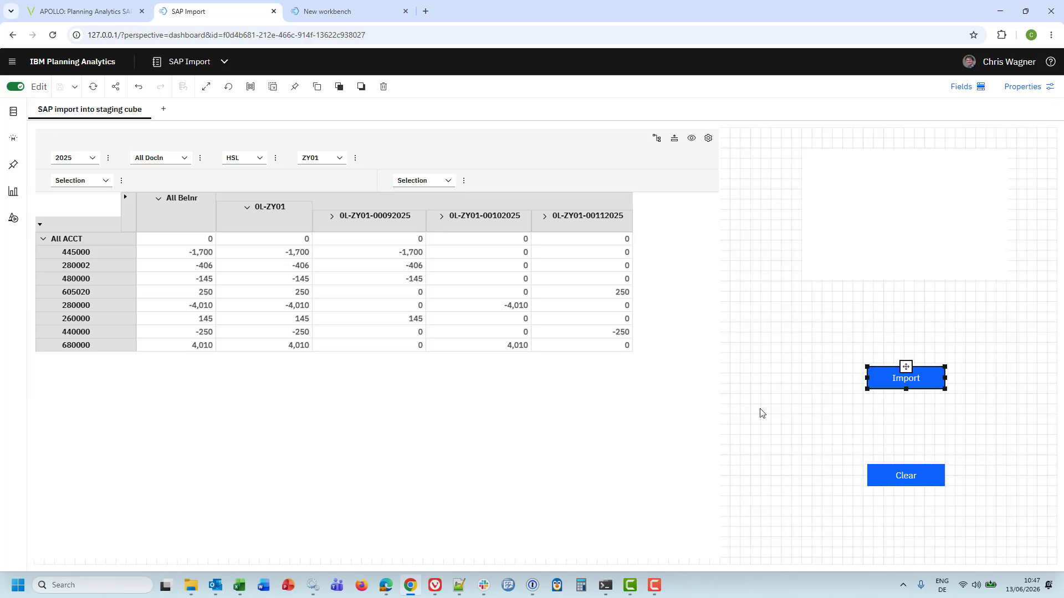
left_click(1026, 86)
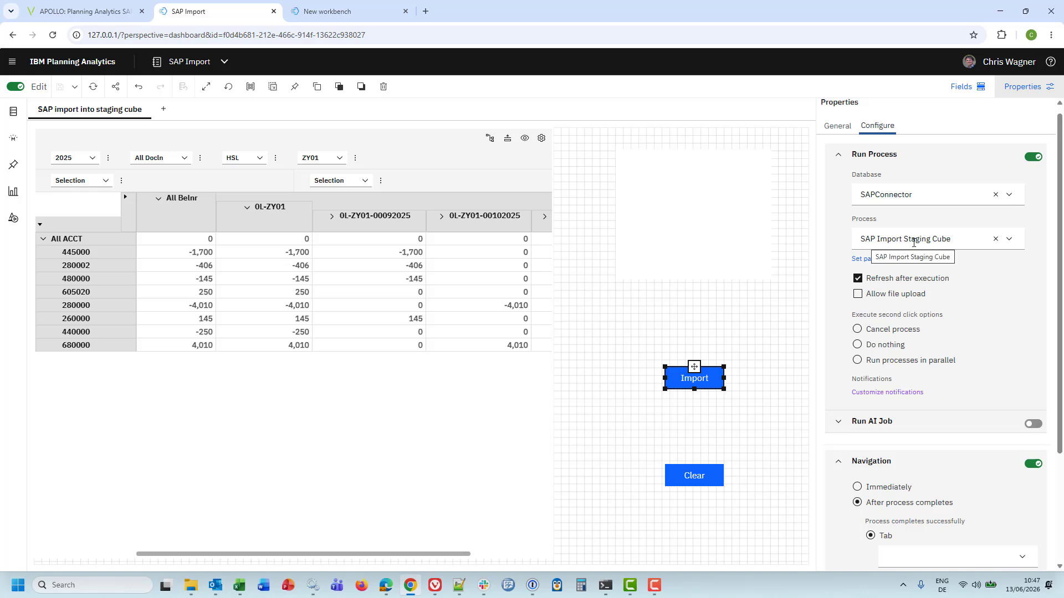
Examine the SAP Import Staging Cube process script and the SAP Import Job chore in the workbench, then return to the dashboard tab.
left_click(345, 12)
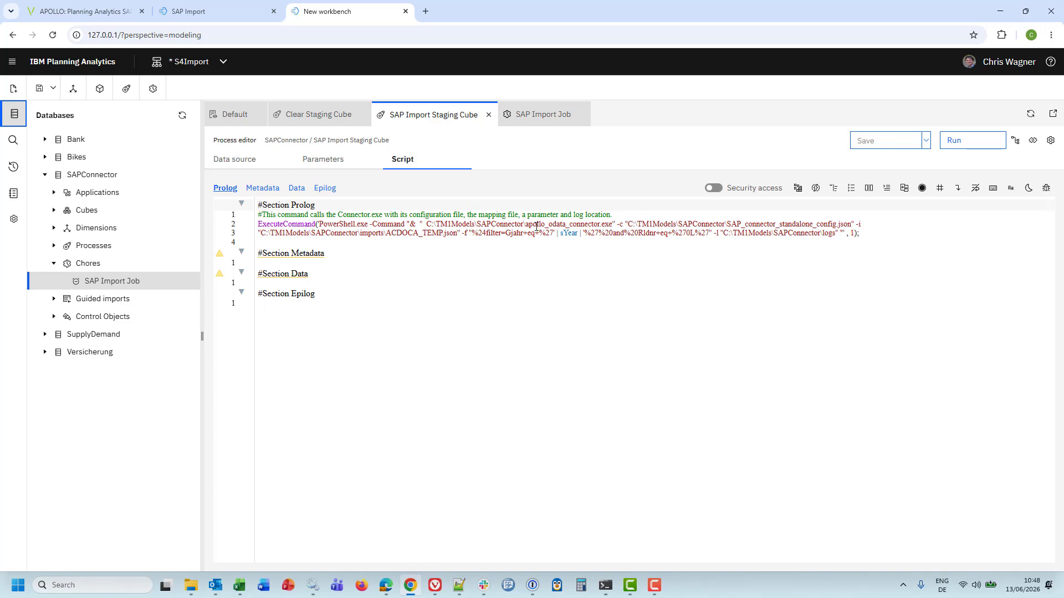
left_click(543, 115)
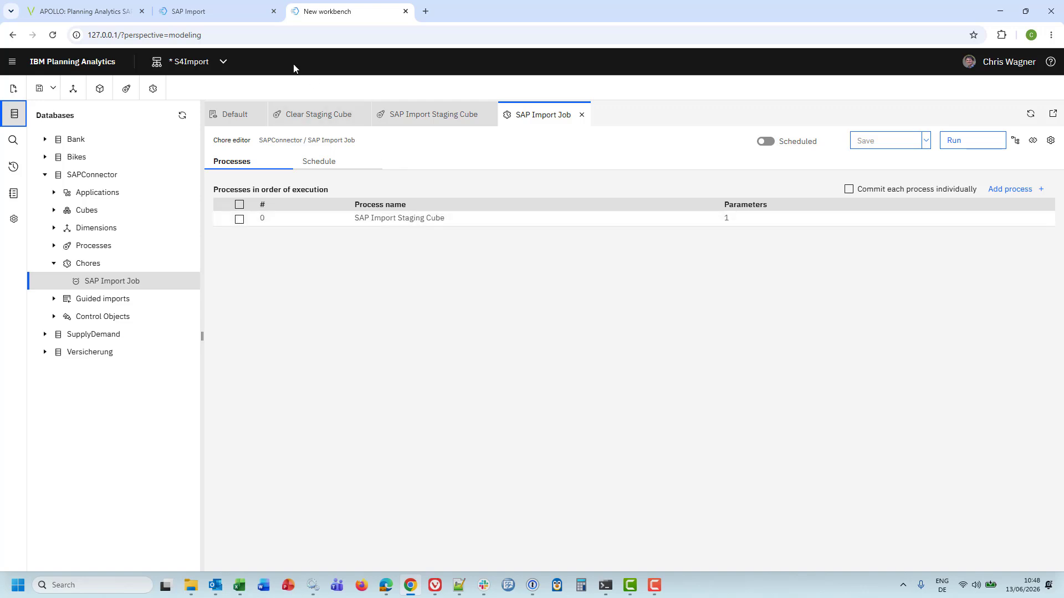
left_click(216, 15)
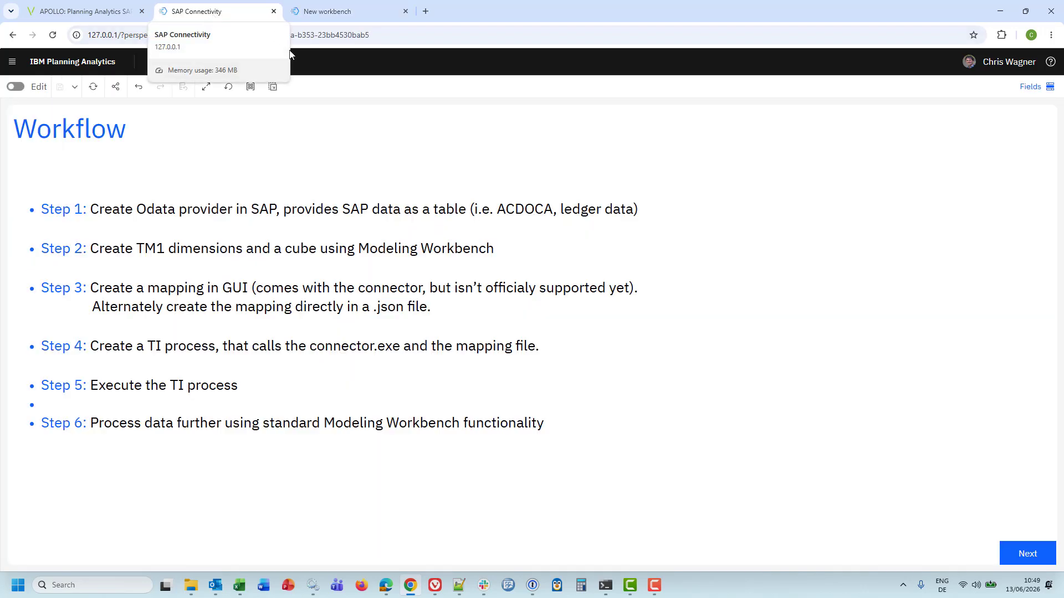